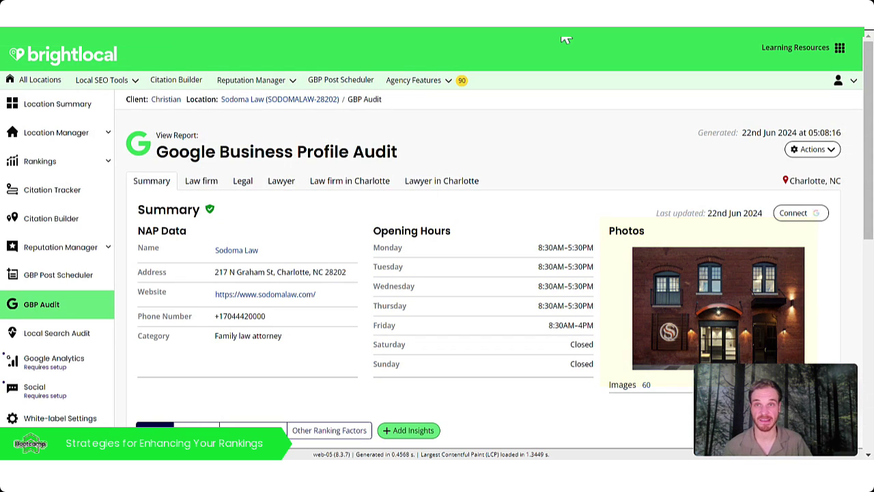
Examine the audit's reviews, duplicate listings, NAP comparison and other ranking factors for Sodoma Law
scroll(539, 102, "down", 5)
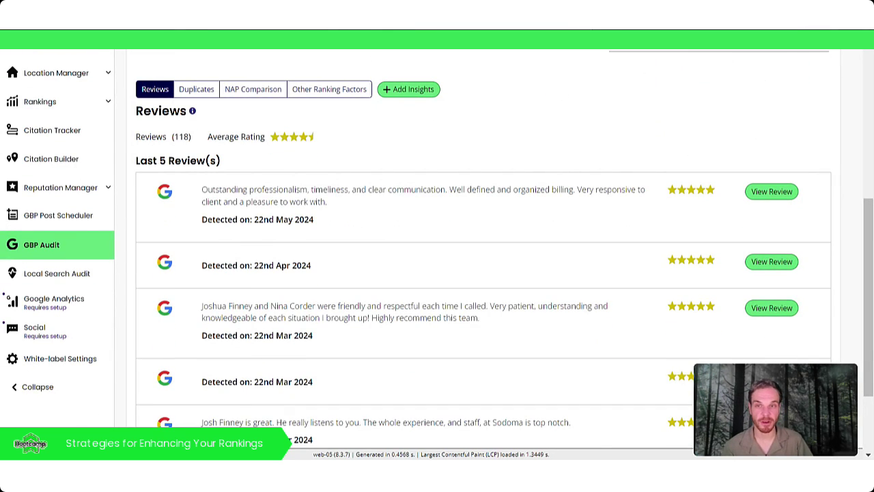
left_click(196, 89)
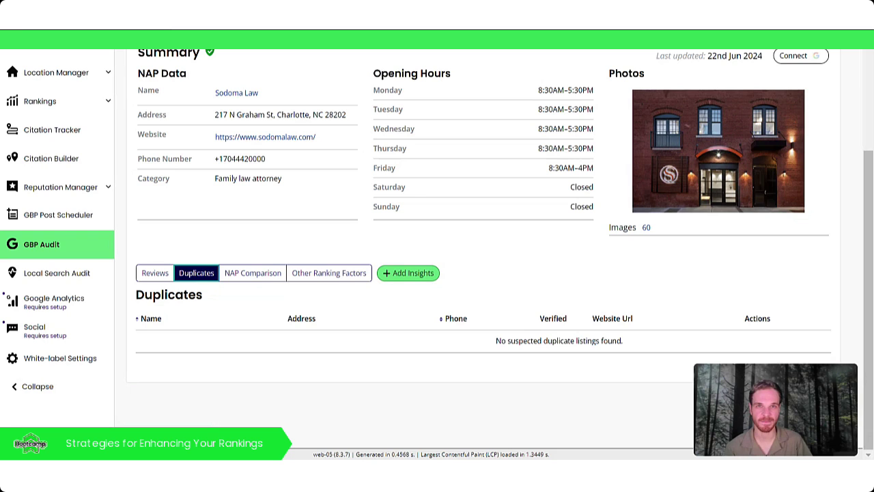
left_click(250, 277)
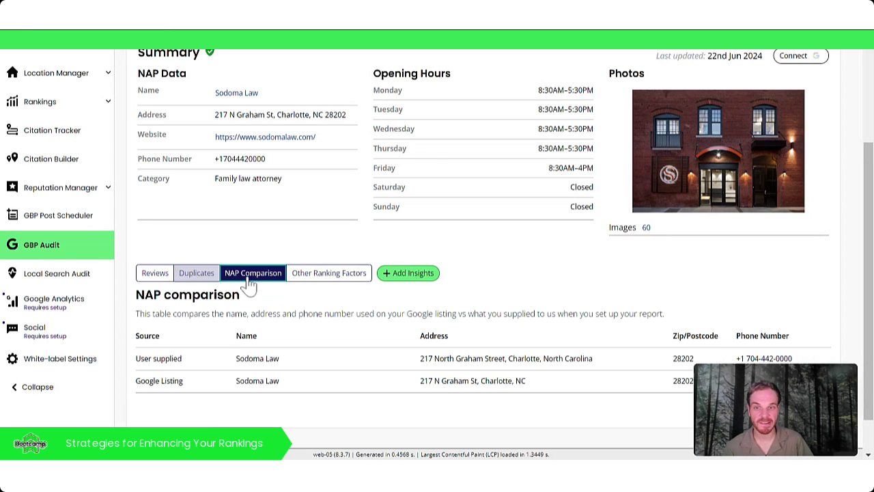
scroll(556, 257, "down", 1)
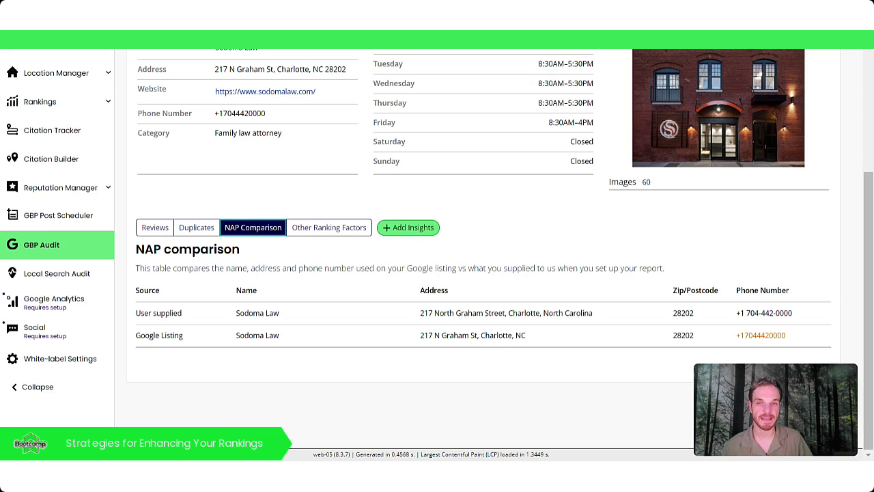
left_click(336, 234)
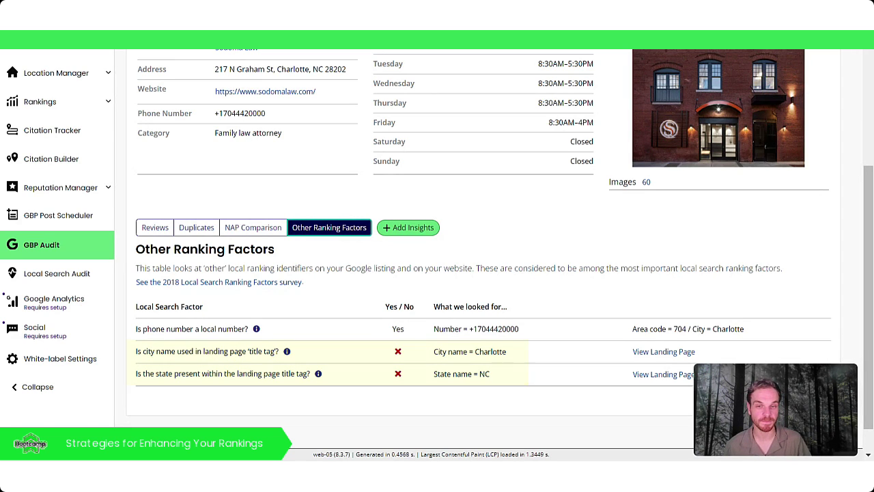
Examine the top-ranking competitors for the keyword "Law firm" in the Google Business Profile audit
scroll(539, 246, "up", 3)
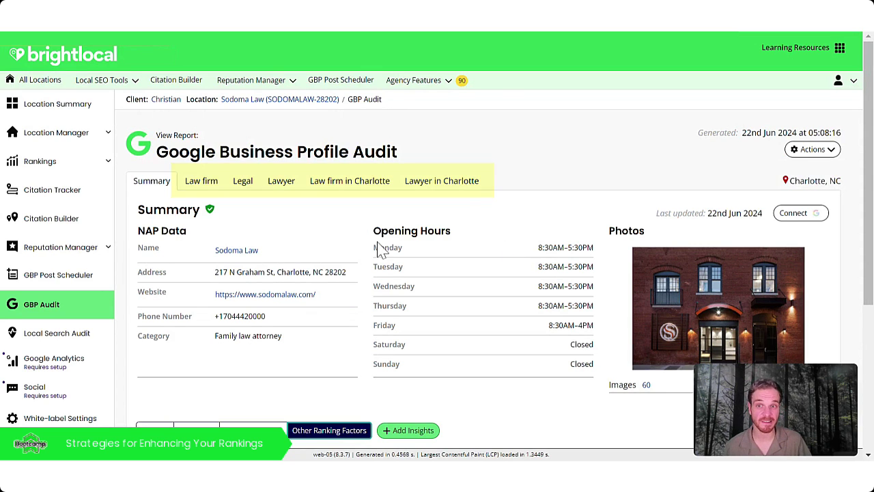
mouse_move(247, 211)
left_click(209, 185)
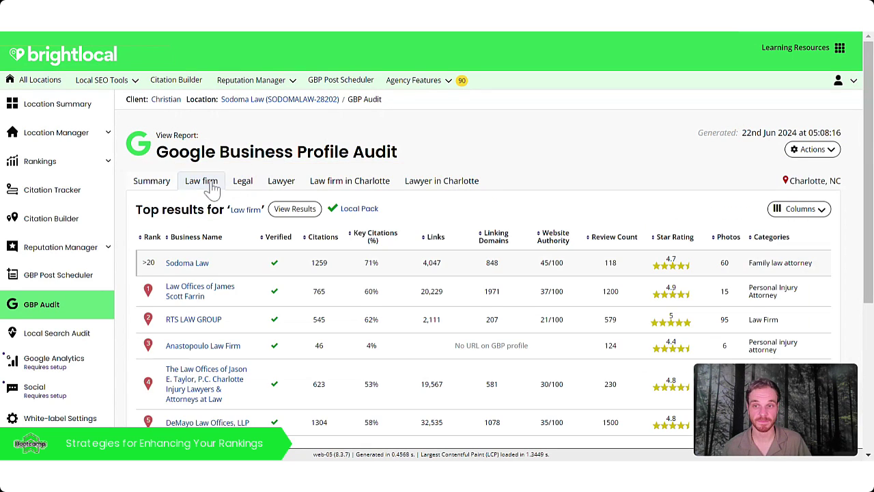
scroll(503, 131, "down", 2)
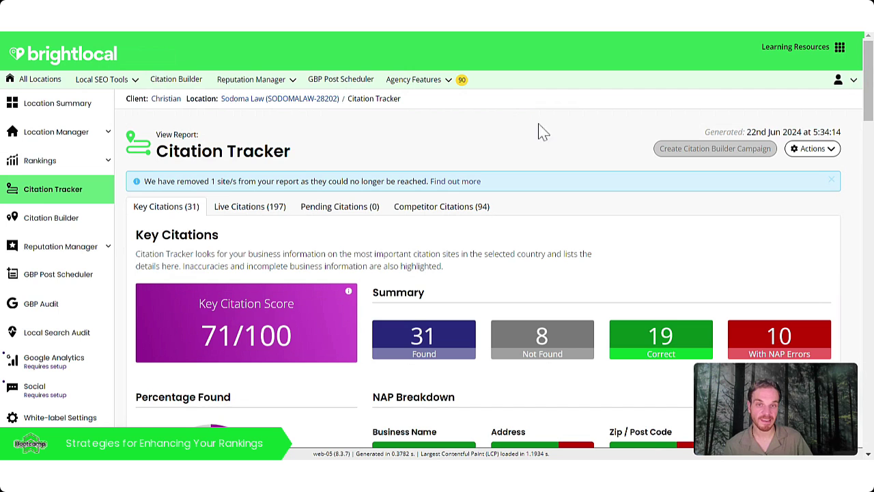
Examine the key citation summary, the NAP breakdown and the list of directory citations
left_click_drag(870, 110, 870, 129)
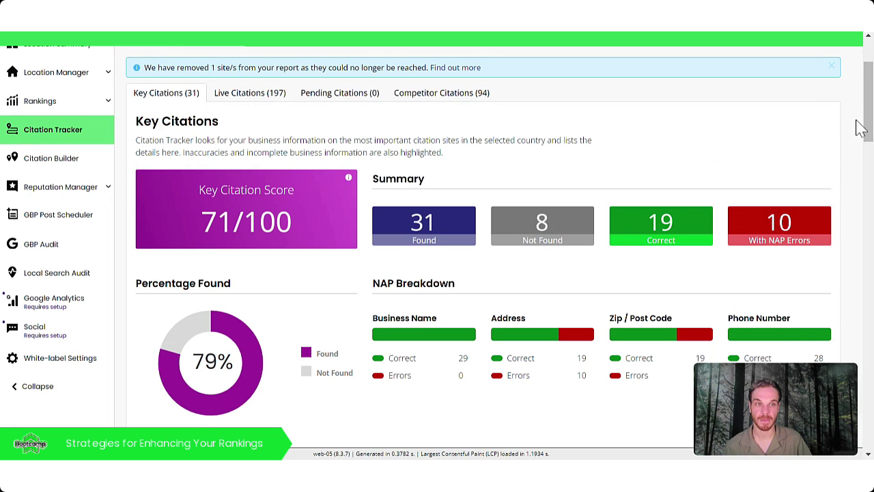
left_click_drag(869, 129, 870, 180)
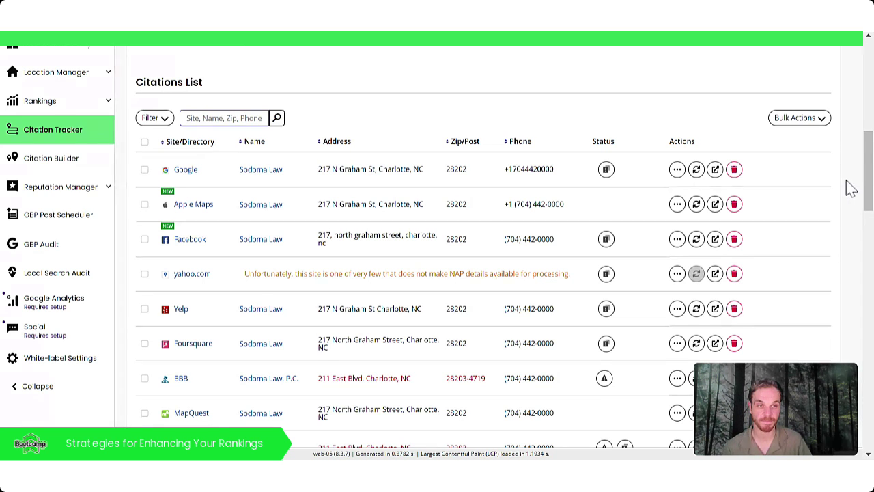
left_click_drag(866, 168, 870, 201)
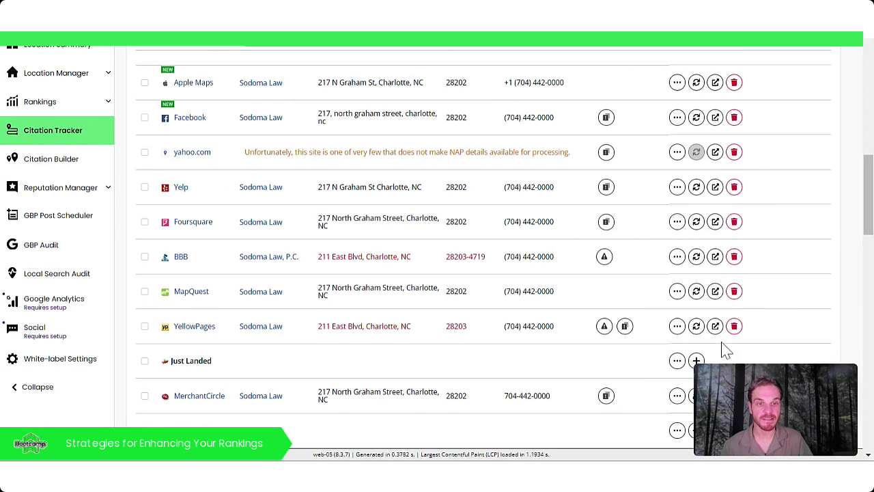
Inspect the YellowPages citation details and its possible duplicates, and return to the citations list
left_click(676, 326)
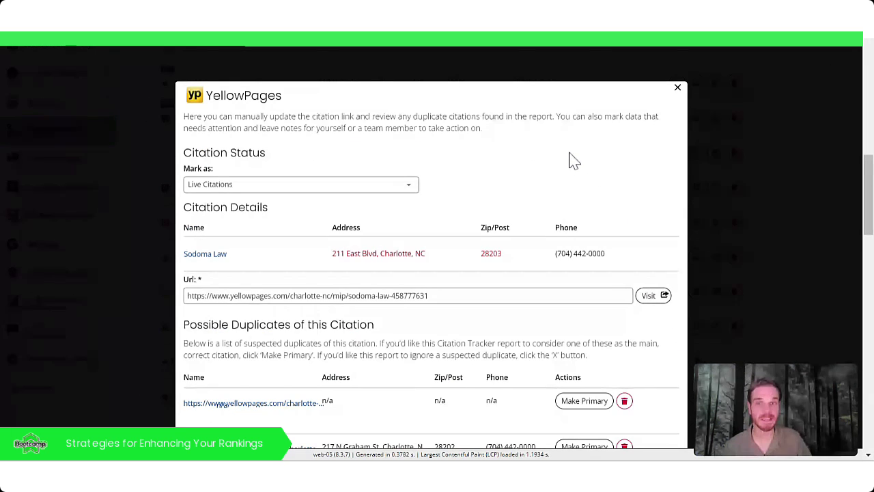
scroll(577, 158, "down", 3)
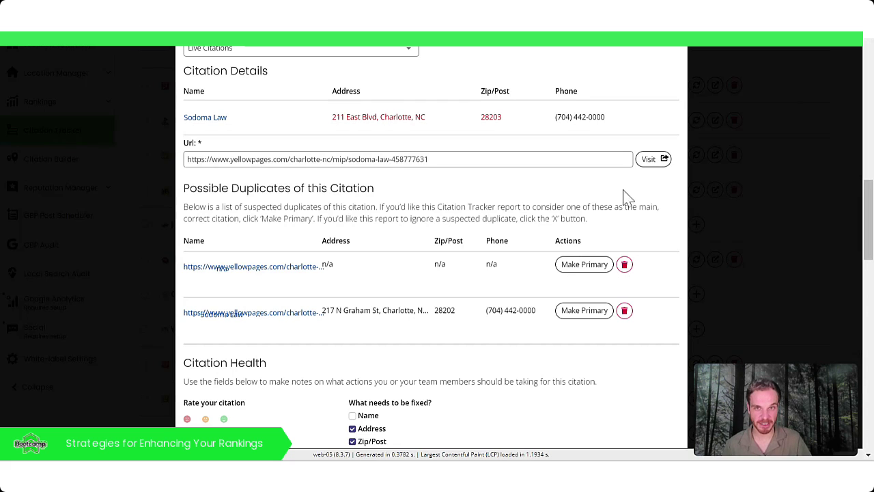
scroll(671, 229, "up", 3)
left_click(678, 156)
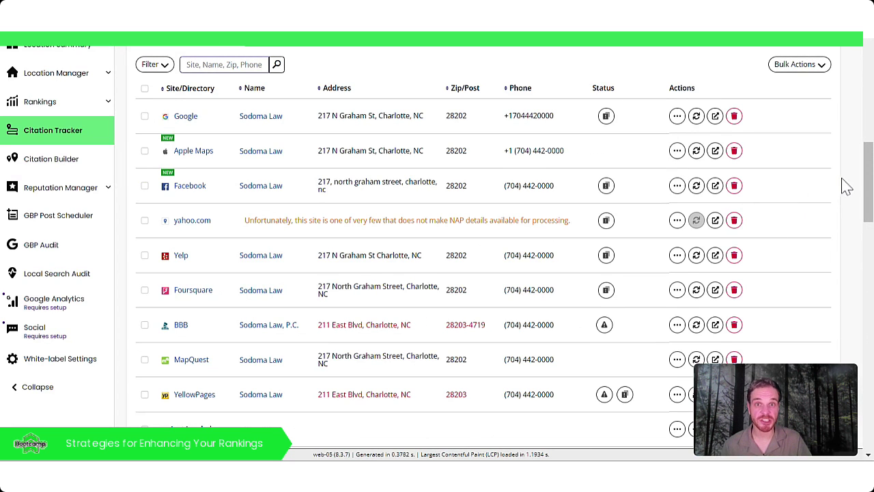
left_click_drag(870, 175, 870, 191)
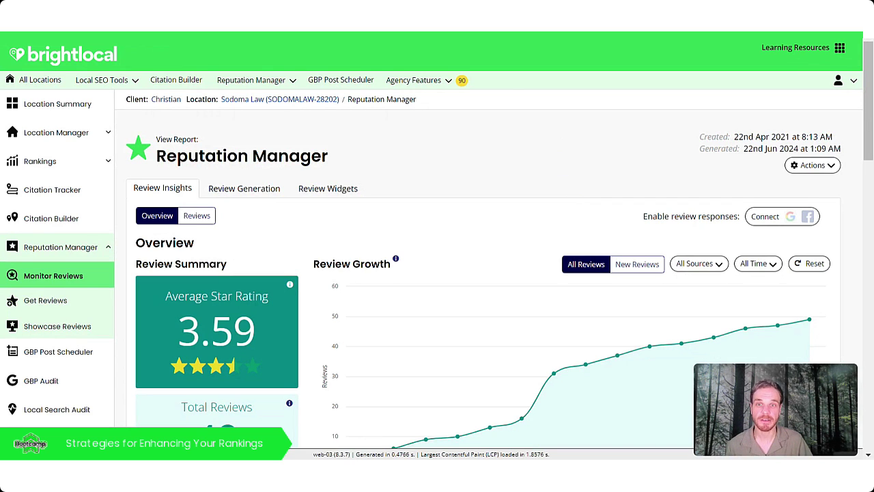
View the individual reviews in the reputation report and check the status options for the first Lawyers.com review
scroll(524, 102, "down", 1)
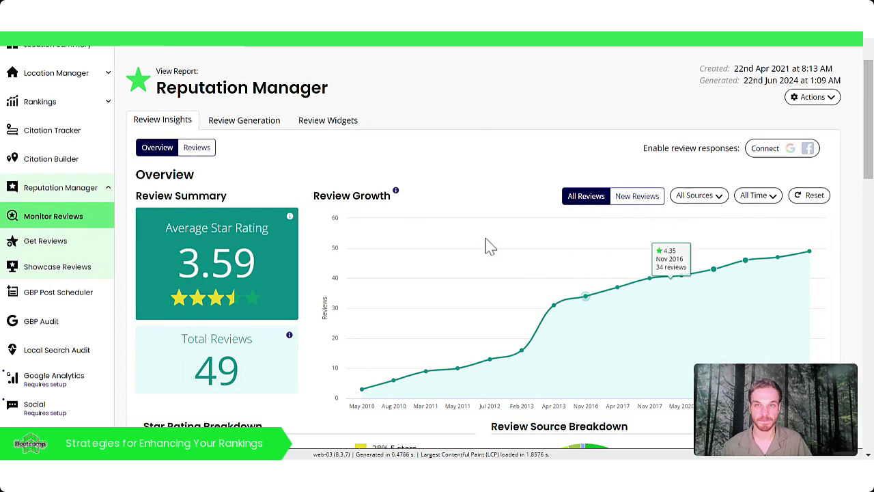
left_click(199, 146)
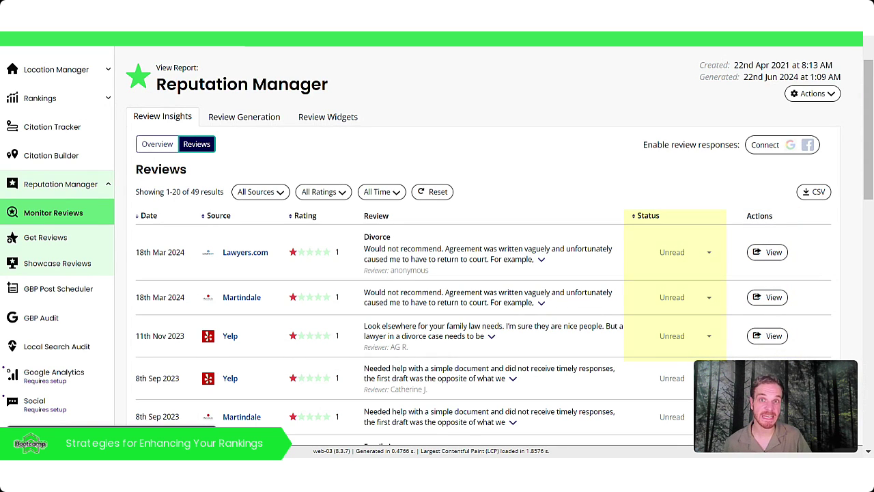
left_click(688, 254)
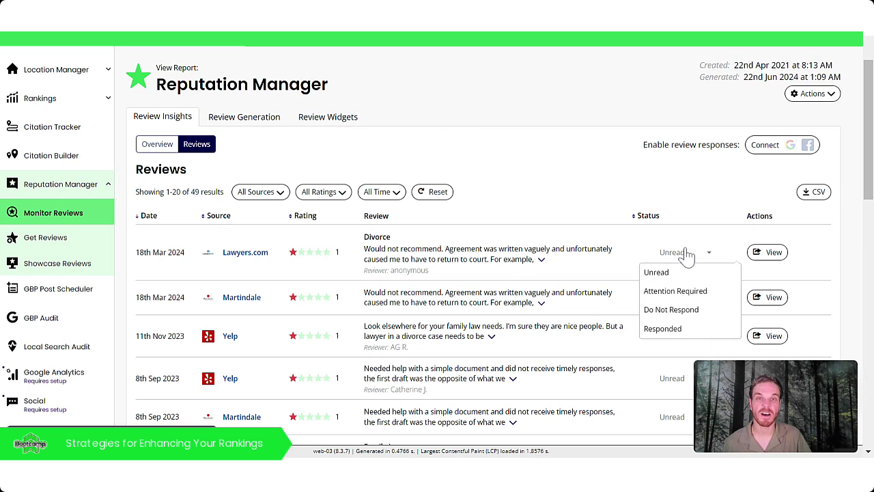
left_click(629, 171)
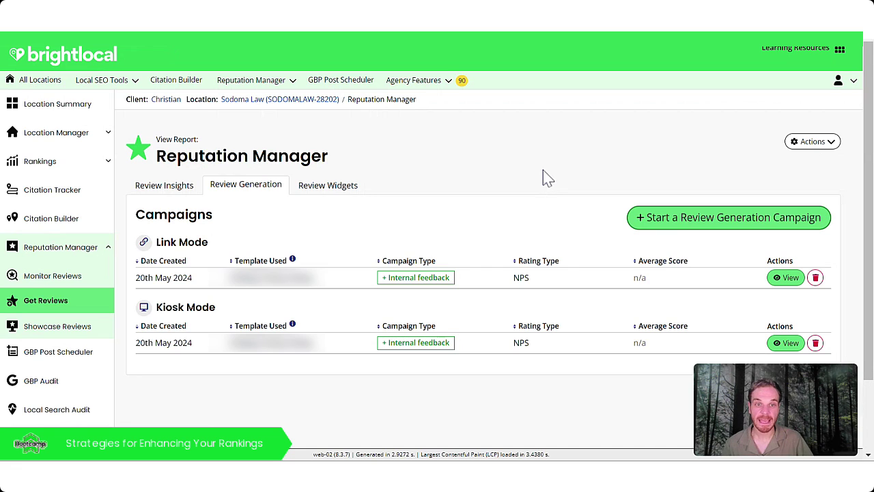
Start a review generation campaign and check the existing templates offered for it
left_click(707, 234)
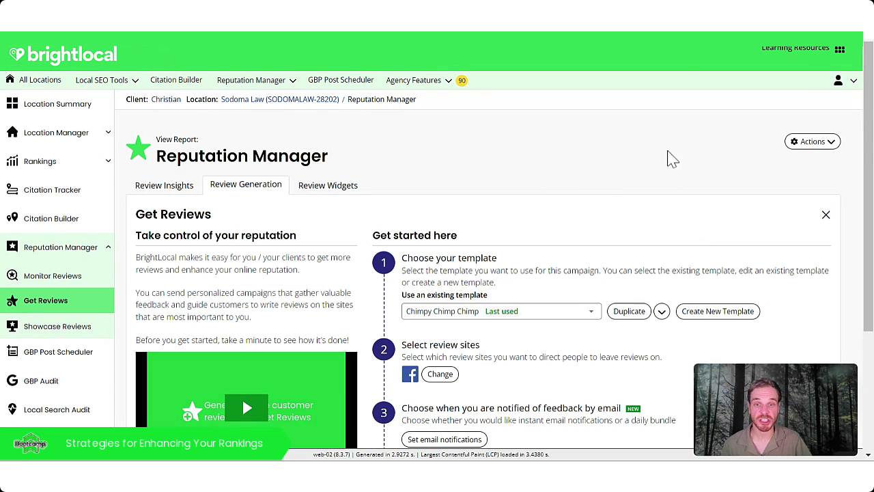
scroll(671, 155, "down", 2)
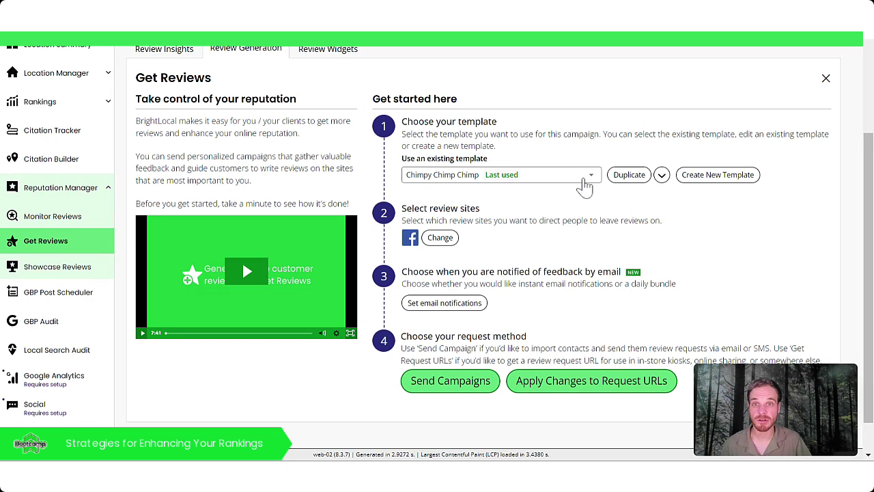
left_click(585, 179)
left_click(584, 179)
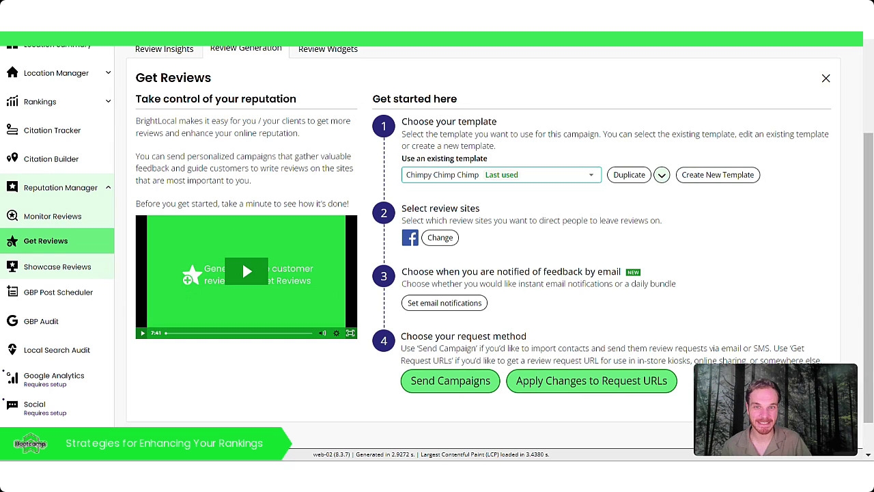
Create a new template that asks for internal feedback plus a public review, and name it "testtest"
left_click(716, 179)
scroll(713, 180, "down", 2)
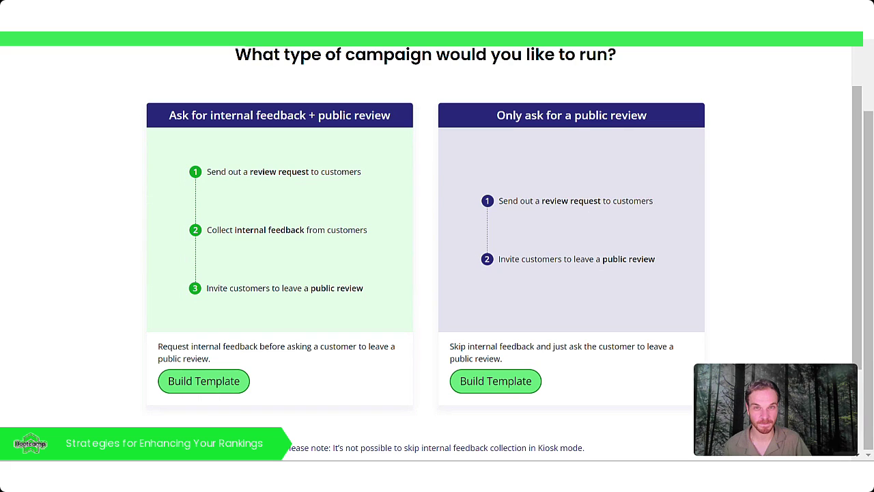
left_click(236, 380)
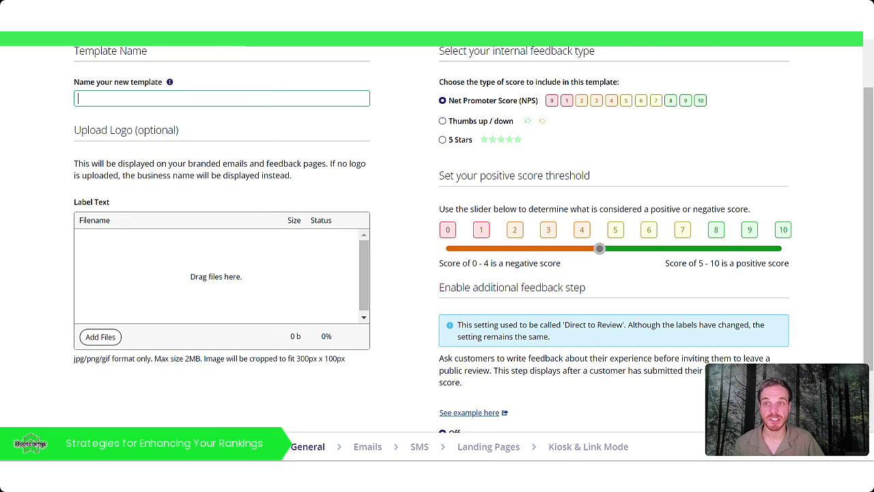
type("testtest")
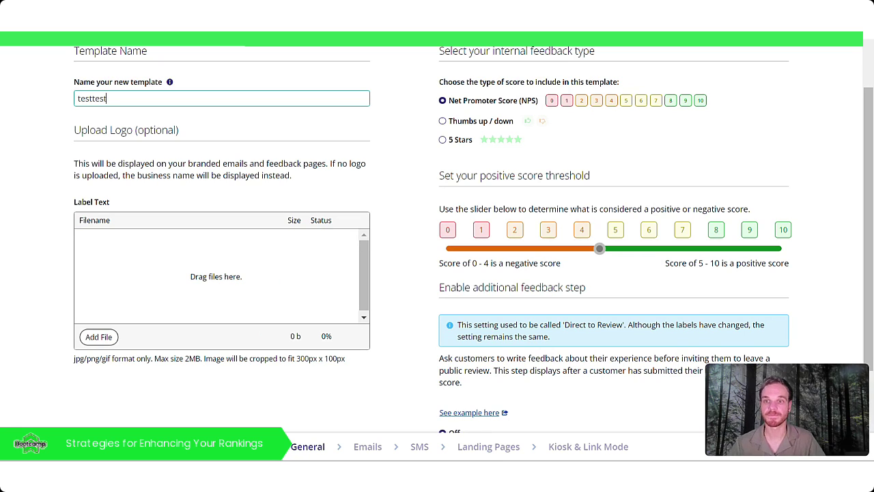
left_click(235, 139)
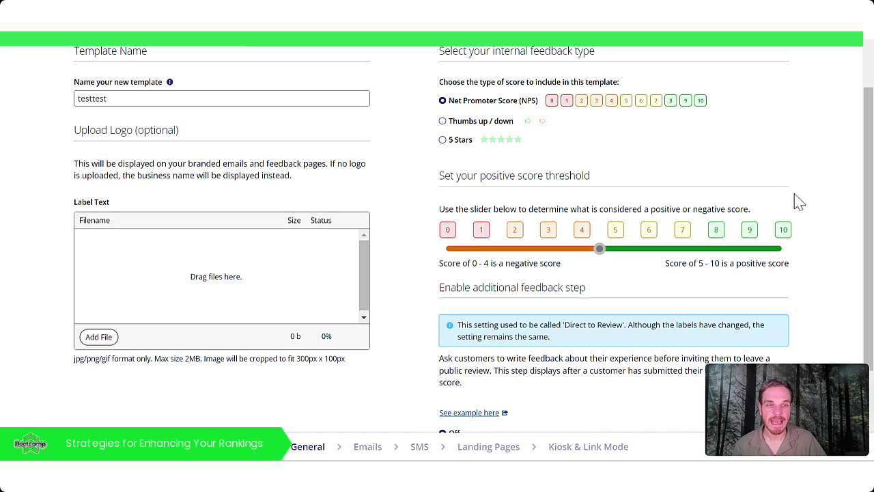
Look over the template's score threshold and feedback step options, and preview its first email in desktop layout
scroll(813, 215, "down", 1)
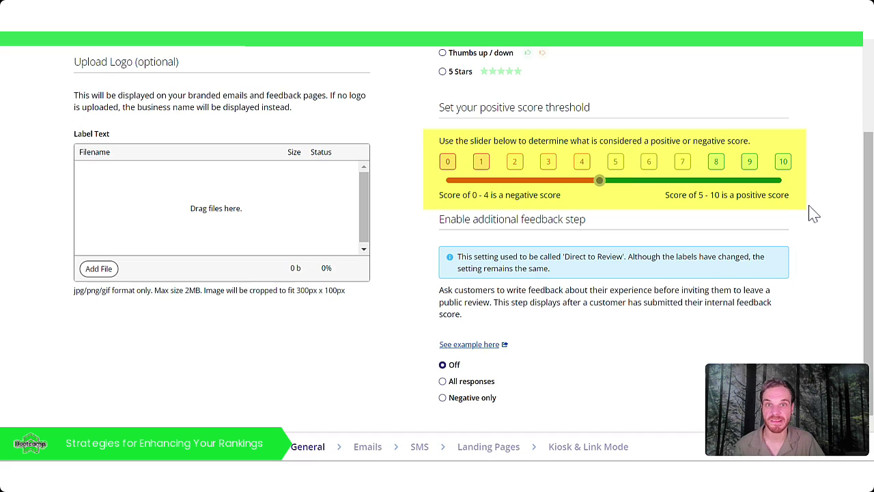
scroll(783, 219, "down", 1)
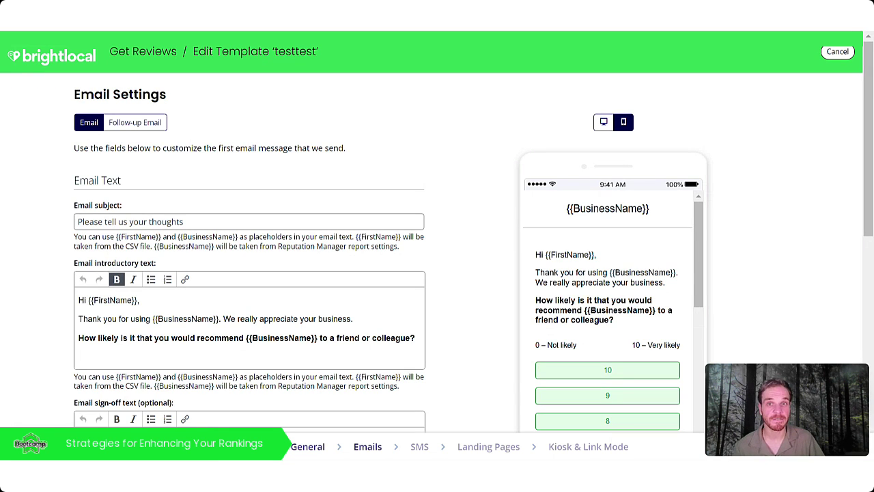
scroll(464, 132, "down", 1)
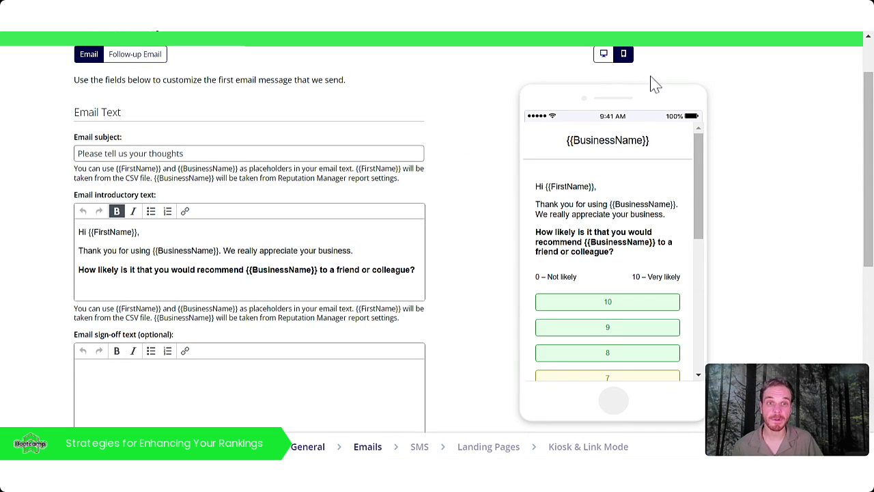
left_click(605, 56)
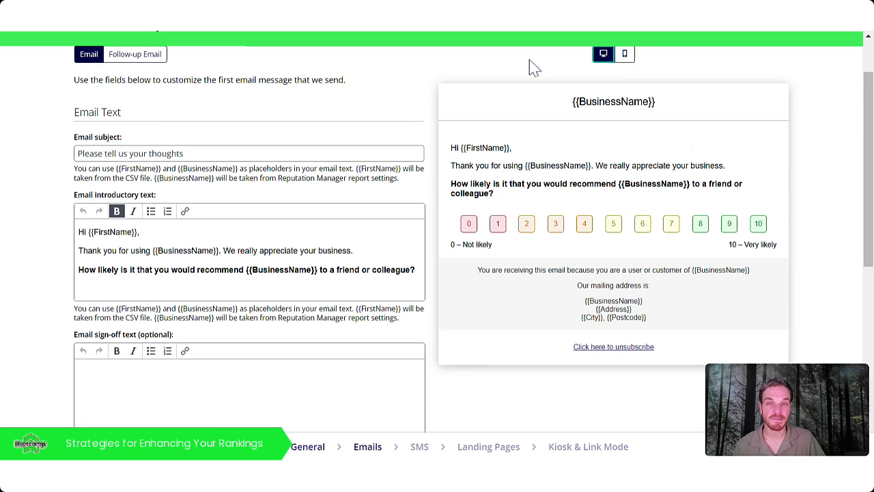
scroll(513, 87, "up", 1)
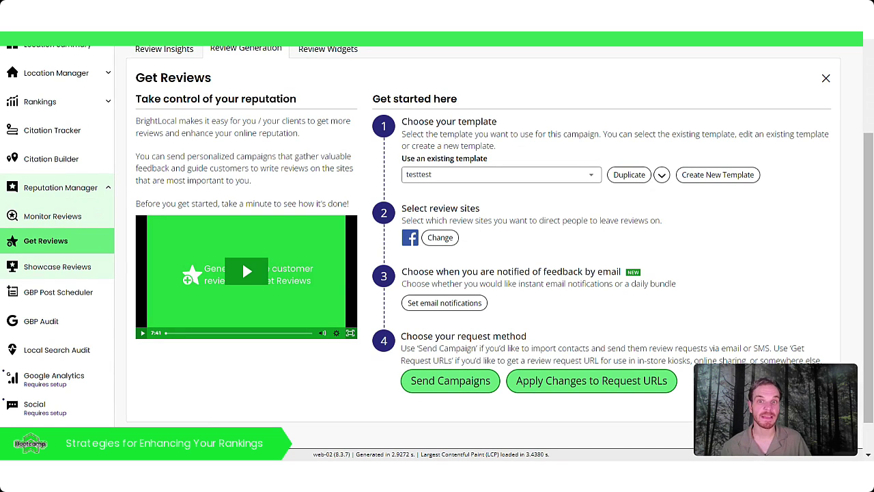
Check the sites offered for a second review site and confirm the campaign's selection with only Facebook
left_click(444, 238)
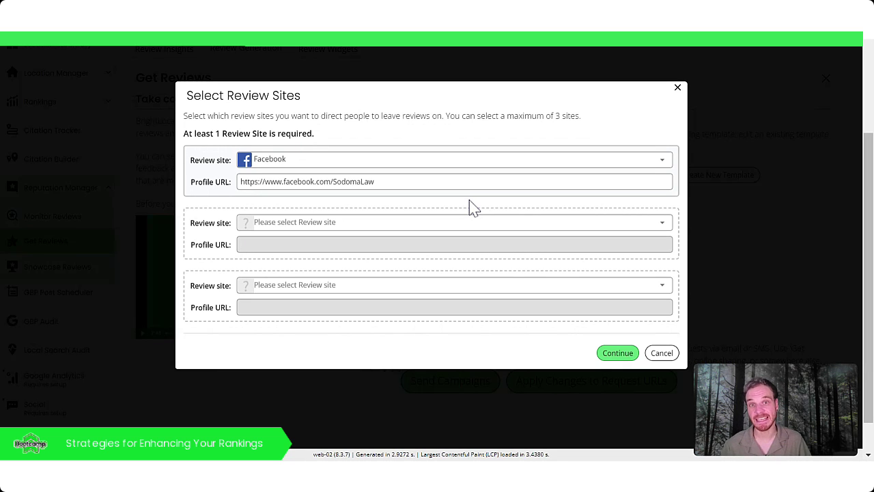
left_click(438, 224)
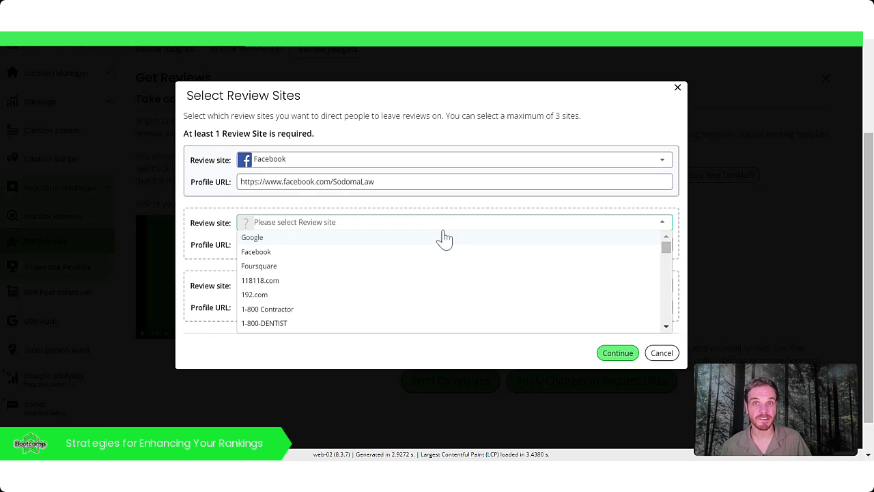
key("Escape")
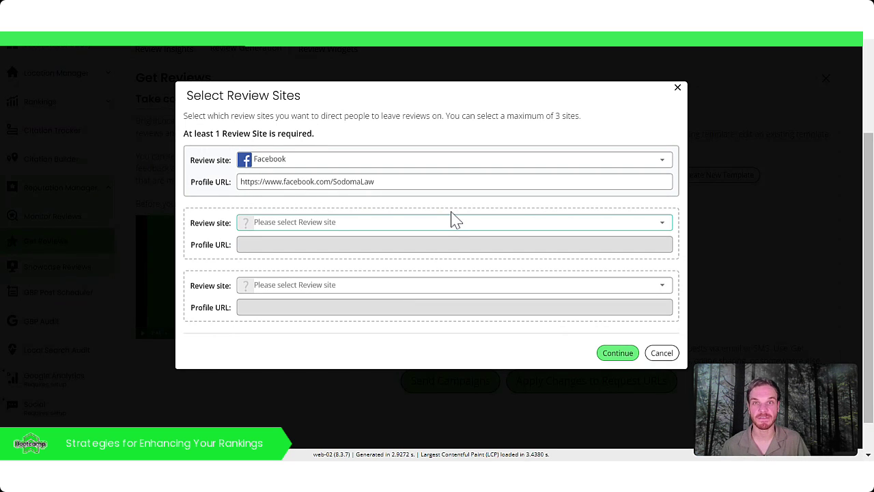
left_click(618, 352)
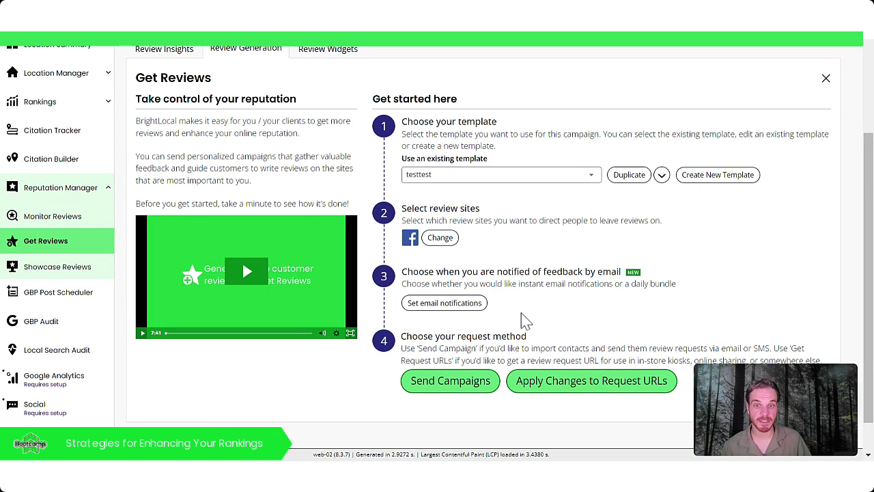
Check the email and SMS campaign options for multiple or single contacts, and apply the campaign changes to the request URLs
left_click(466, 387)
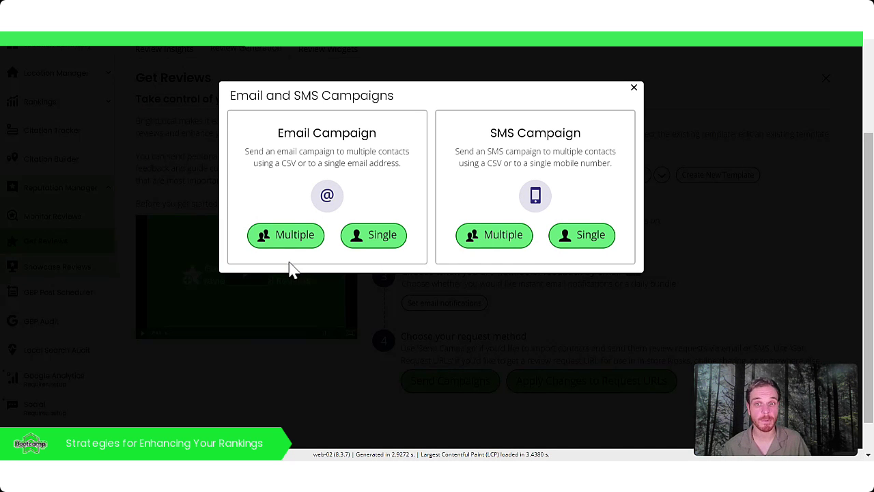
left_click(633, 87)
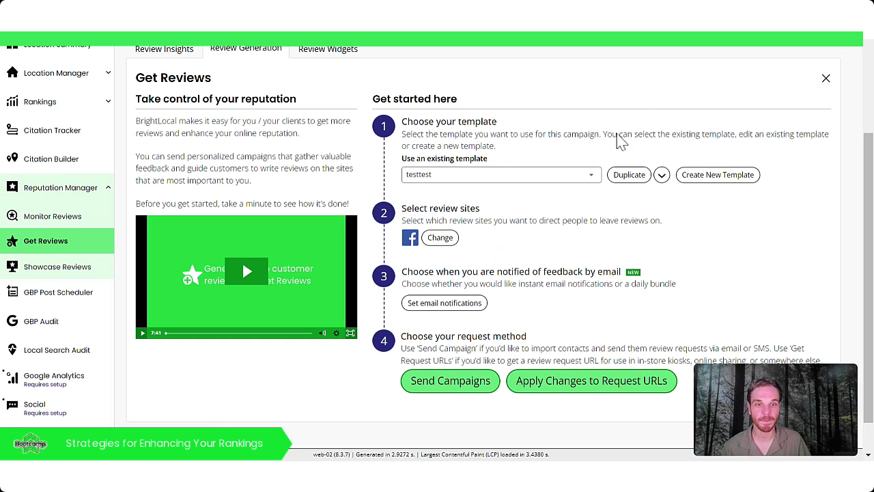
left_click(594, 389)
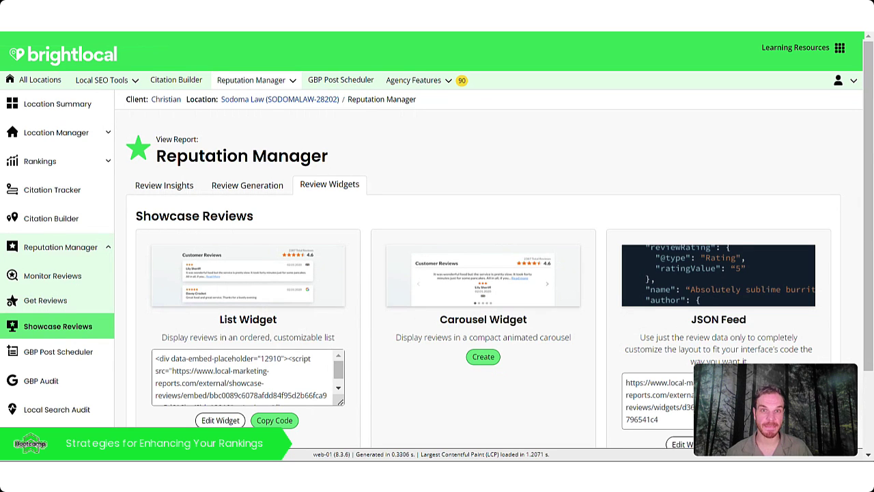
Look over the available review showcase widgets and open the List Widget for editing at its review selection
scroll(410, 158, "down", 3)
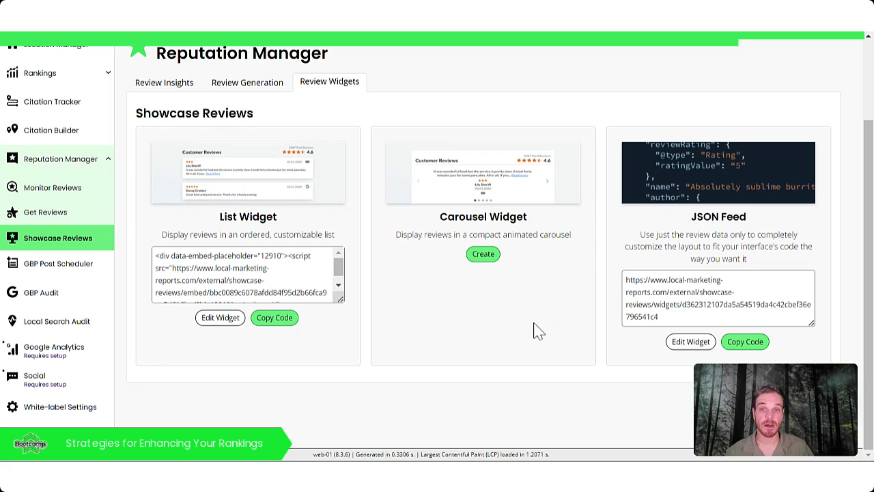
left_click(230, 325)
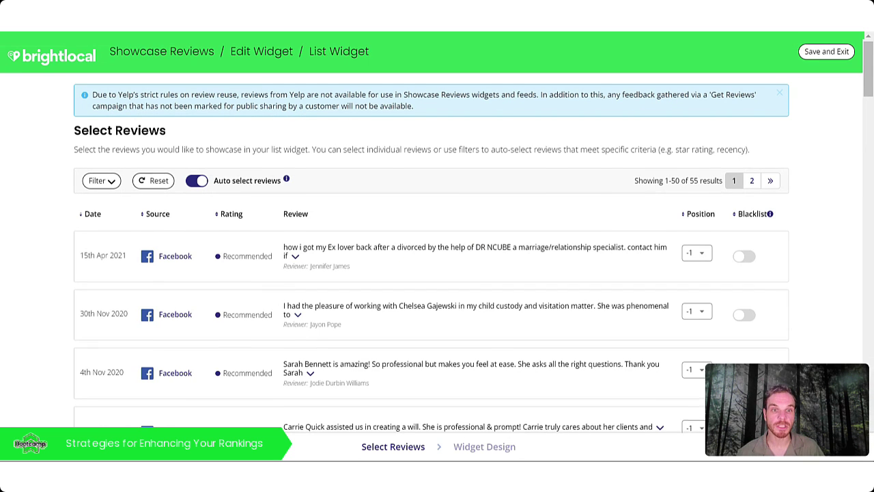
scroll(507, 201, "down", 1)
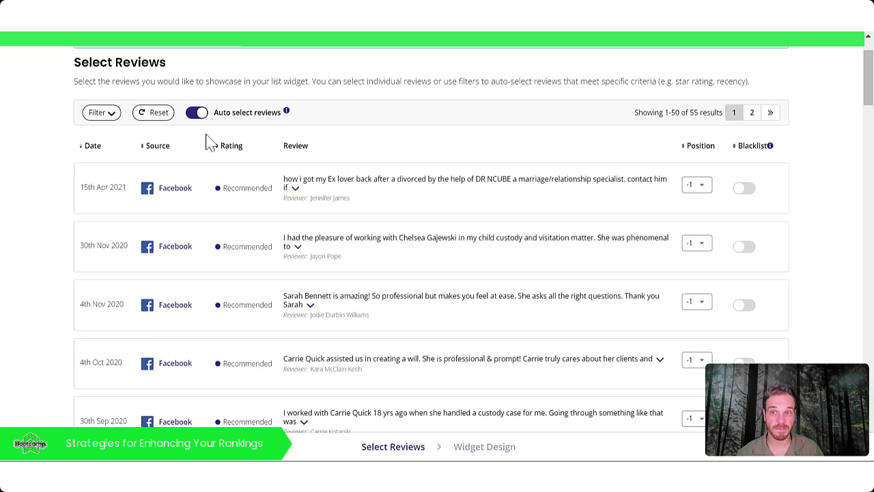
Try the review filters with only 5 Stars and Last 7 days selected, and close them without applying
left_click(108, 116)
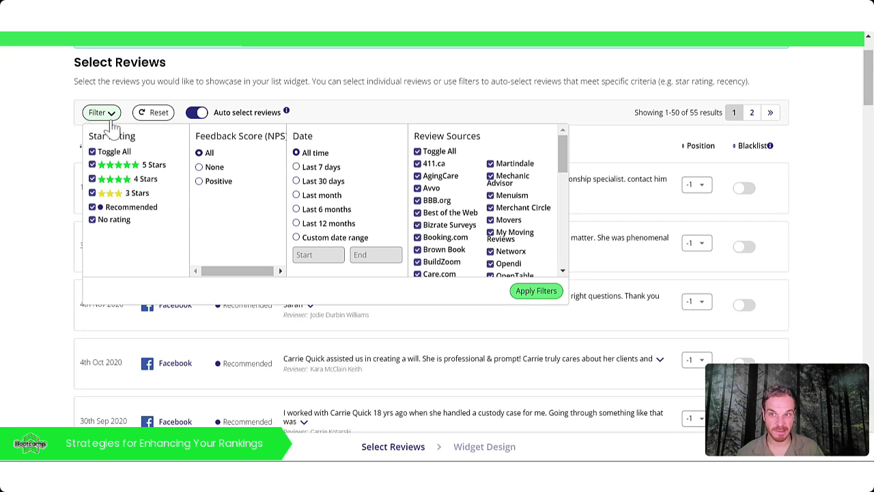
left_click(115, 152)
left_click(126, 166)
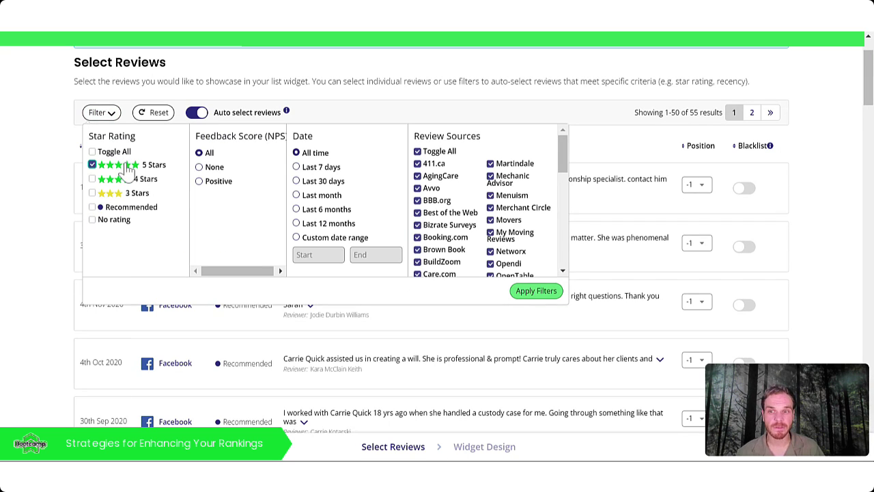
left_click(319, 168)
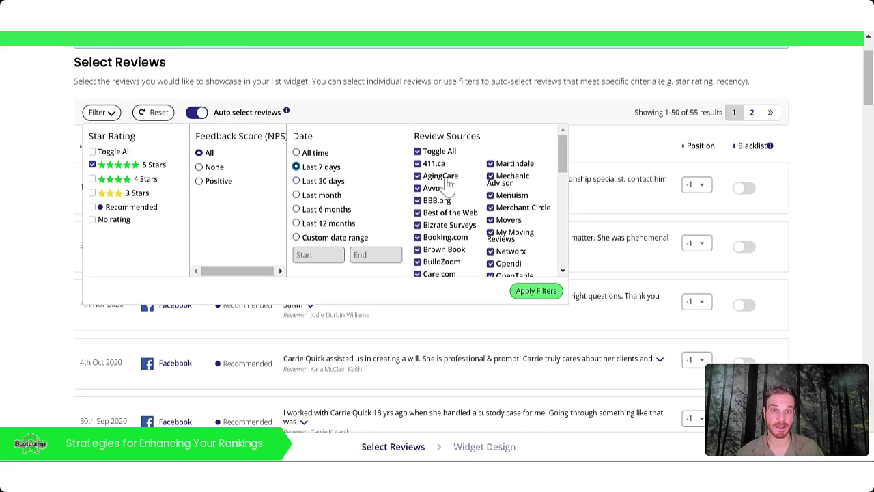
left_click(623, 142)
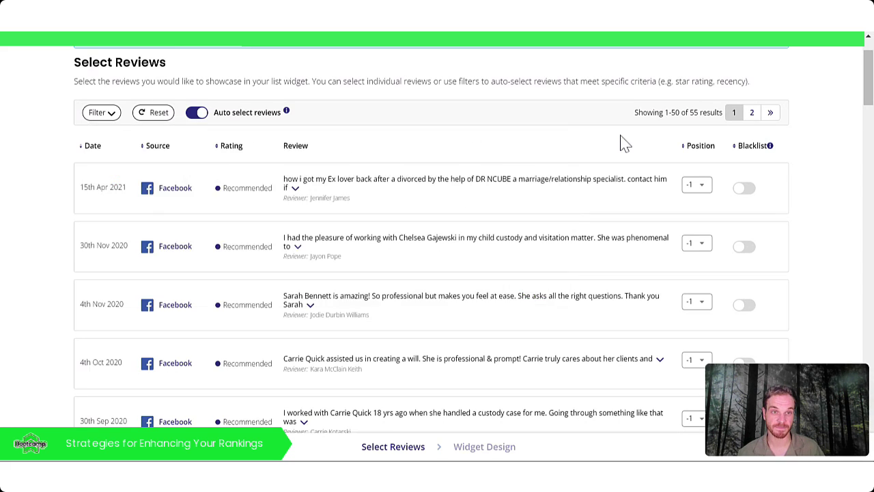